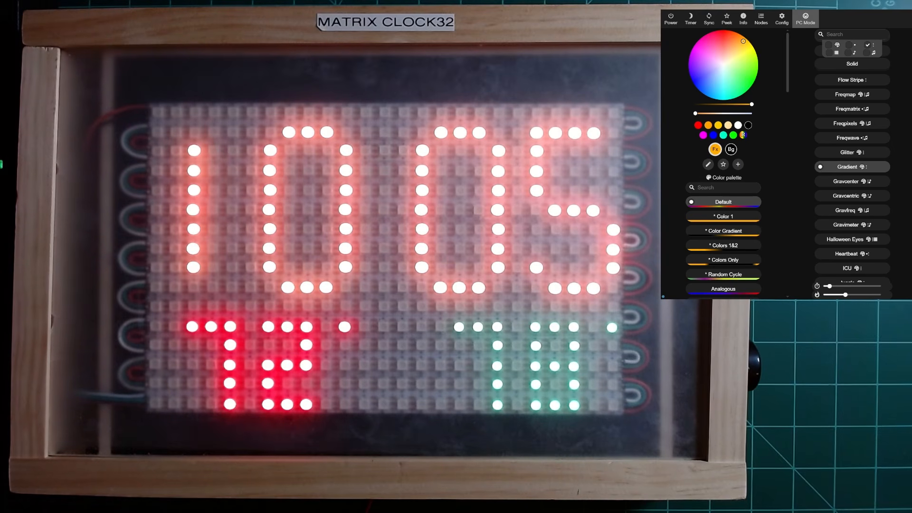
click(668, 19)
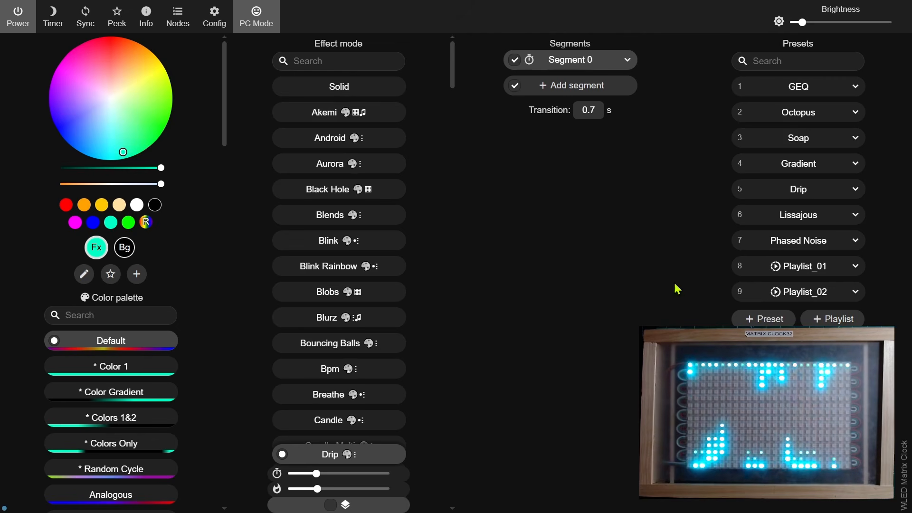
Preview the Octopus, Soap, Gradient and Drip presets one after another, and open the details of Playlist_01
click(753, 192)
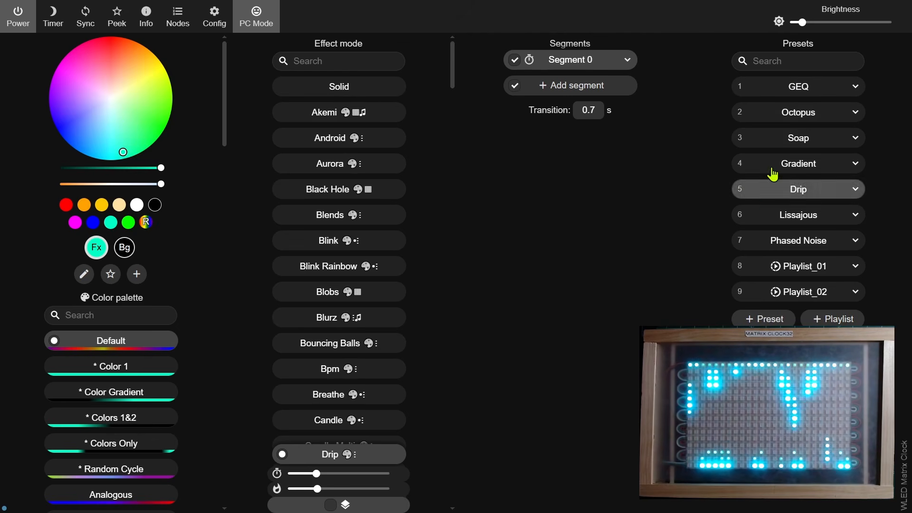
click(791, 116)
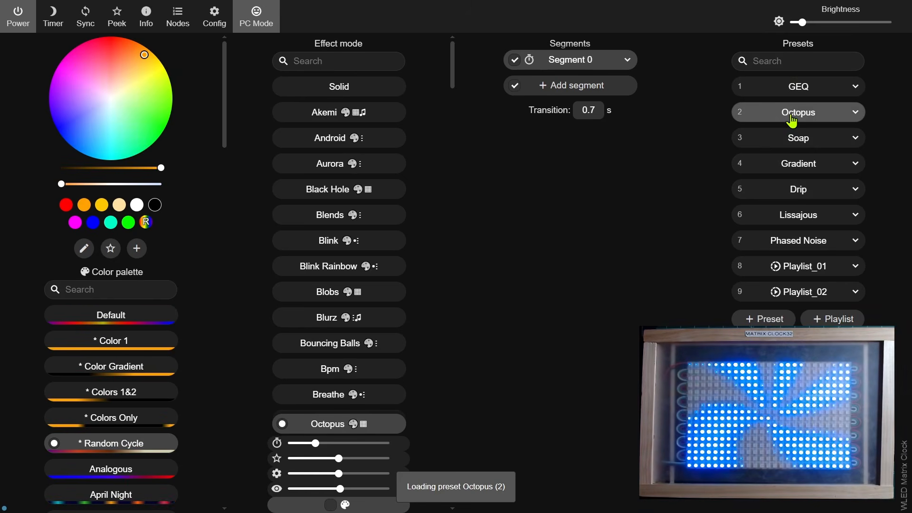
click(793, 142)
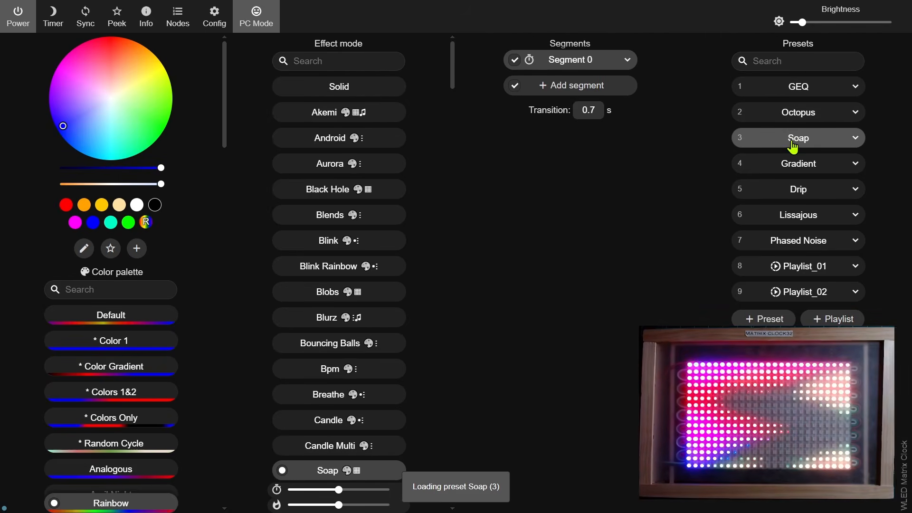
click(792, 169)
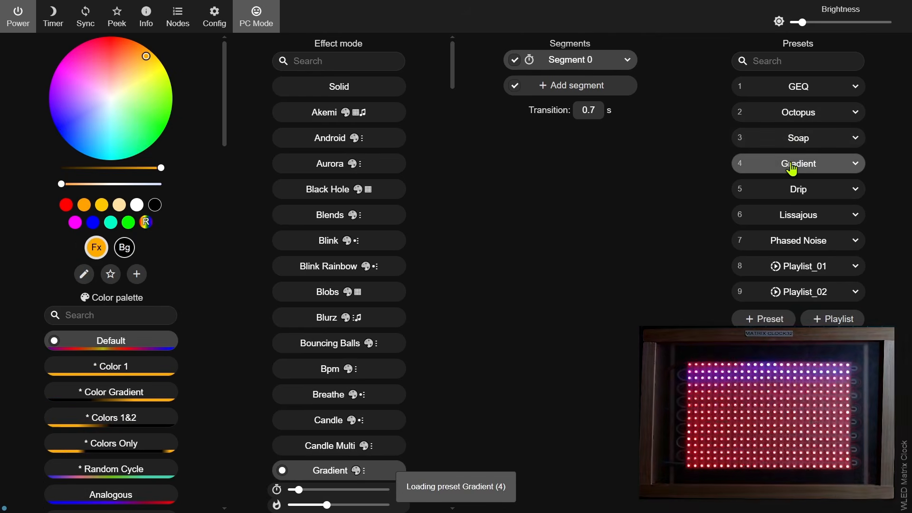
click(794, 192)
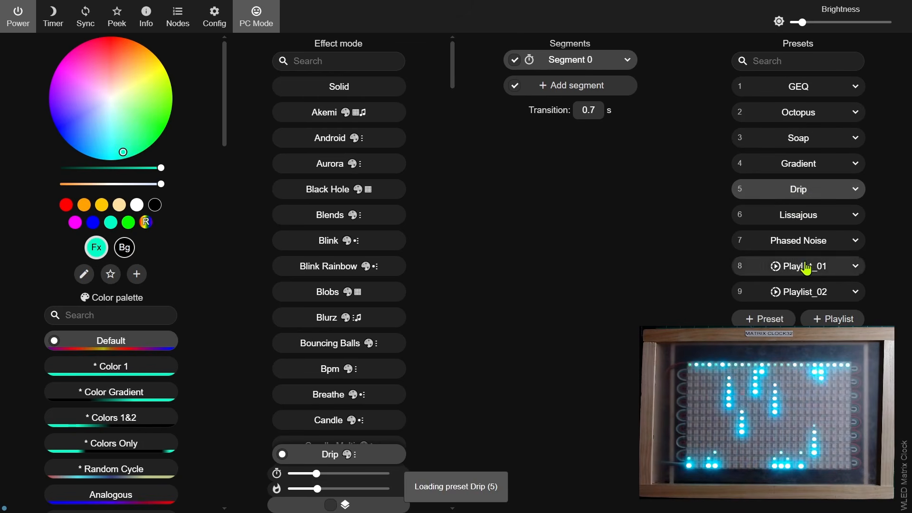
click(857, 266)
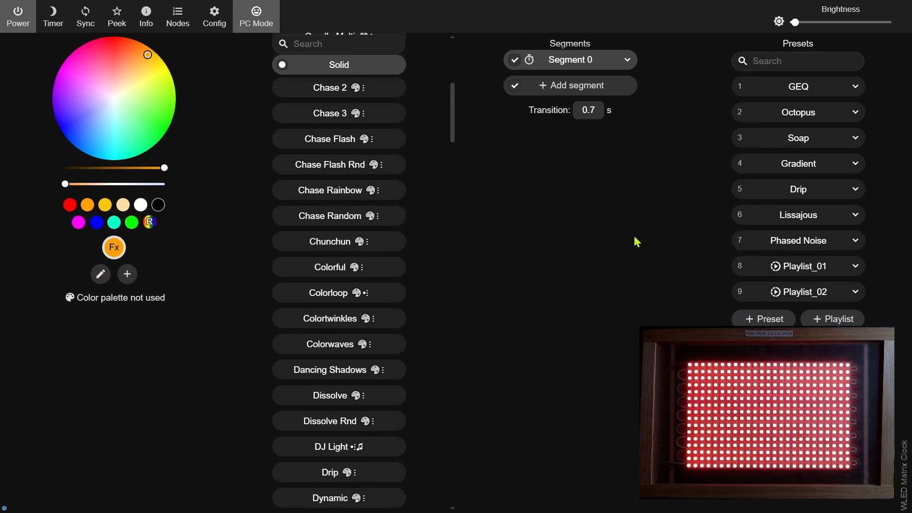
Expand Segment 0, set its color to cyan and apply the Chunchun effect
click(628, 61)
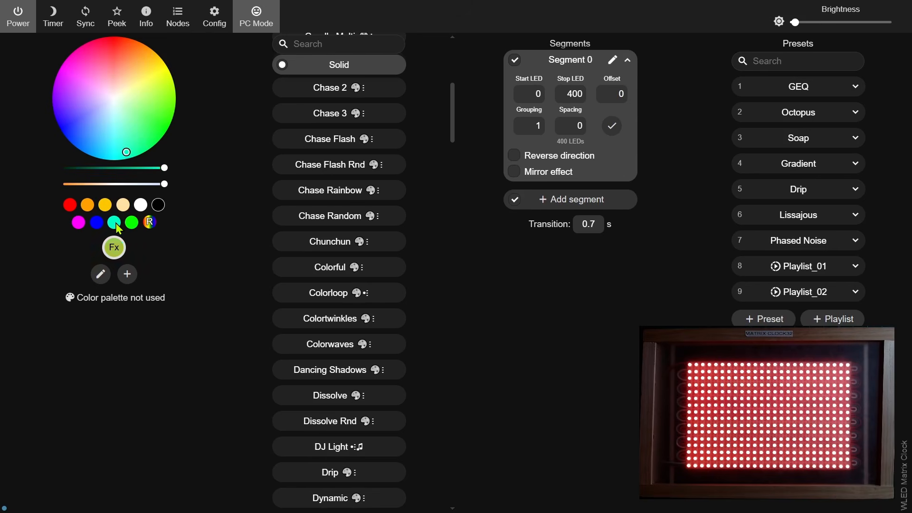
click(334, 243)
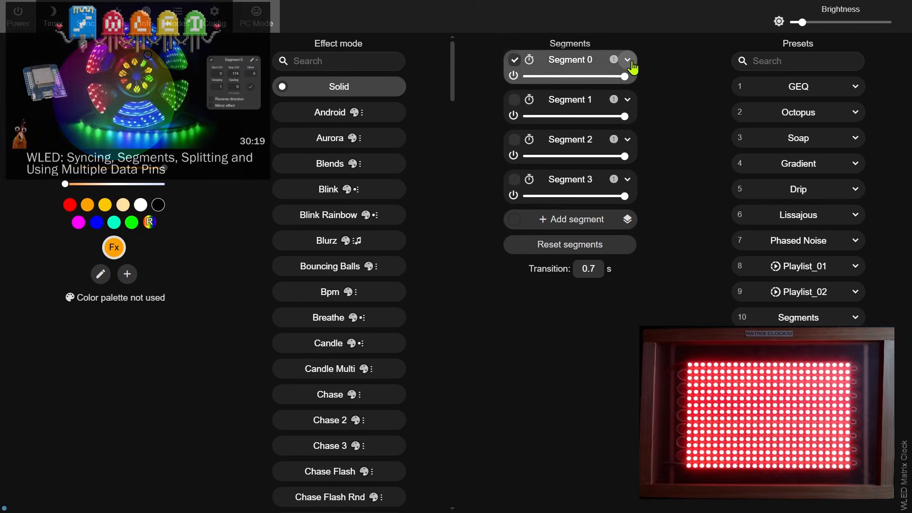
Examine the LED ranges and direction options of Segment 0 and Segment 1, and collapse both segments
click(630, 66)
click(630, 215)
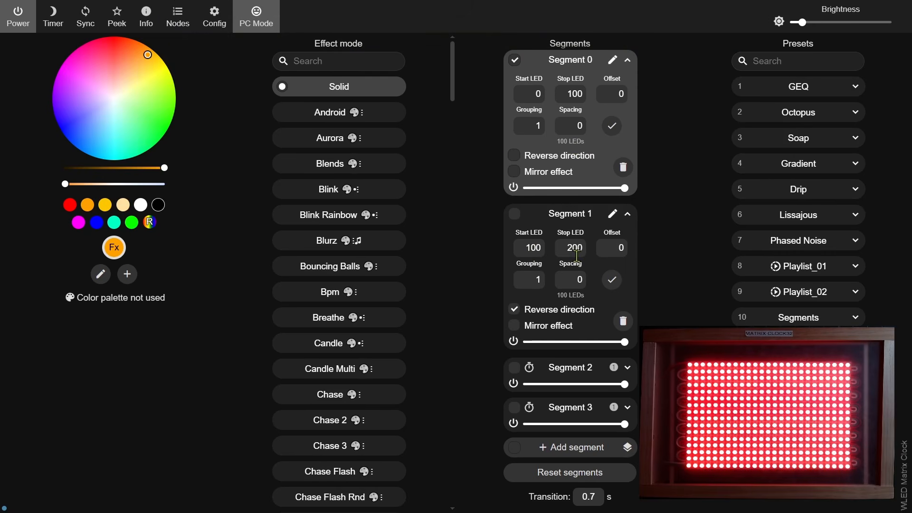
click(628, 215)
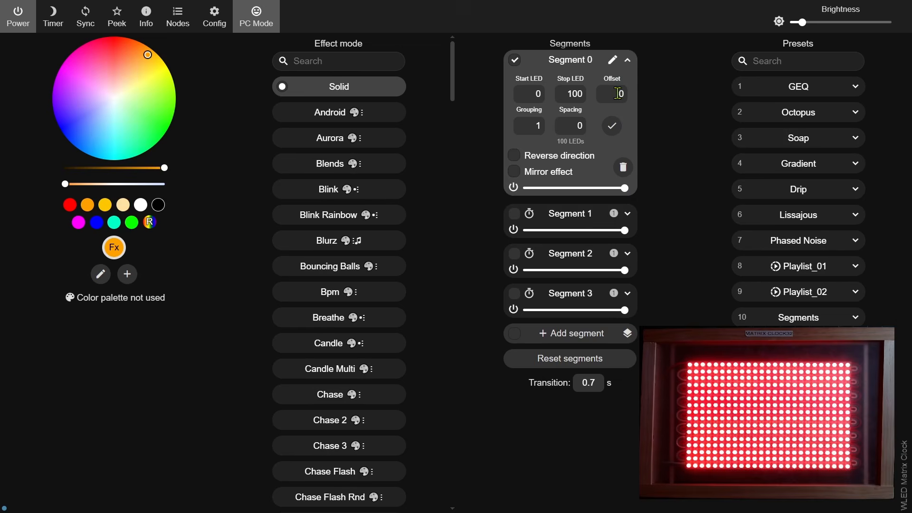
click(628, 60)
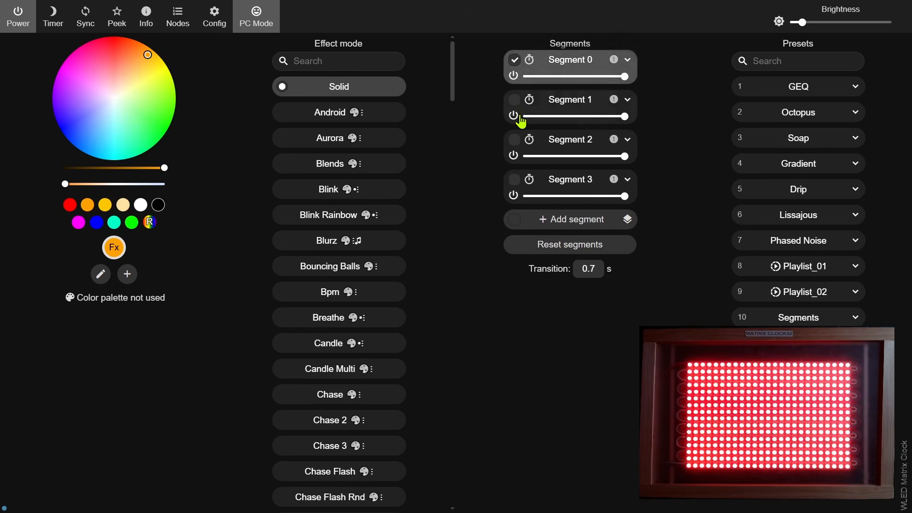
Set Segment 0's color to cyan and Segment 1's color to red, leaving both segments deselected
click(114, 226)
click(515, 60)
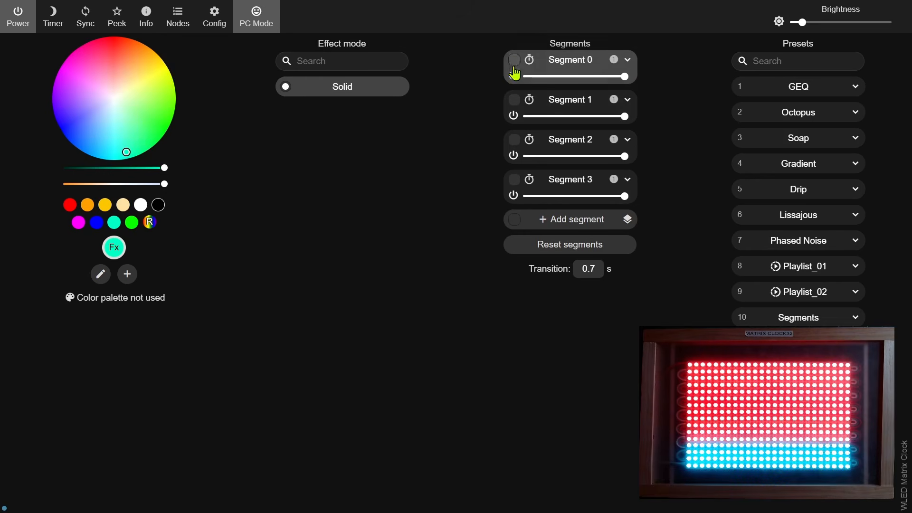
click(515, 99)
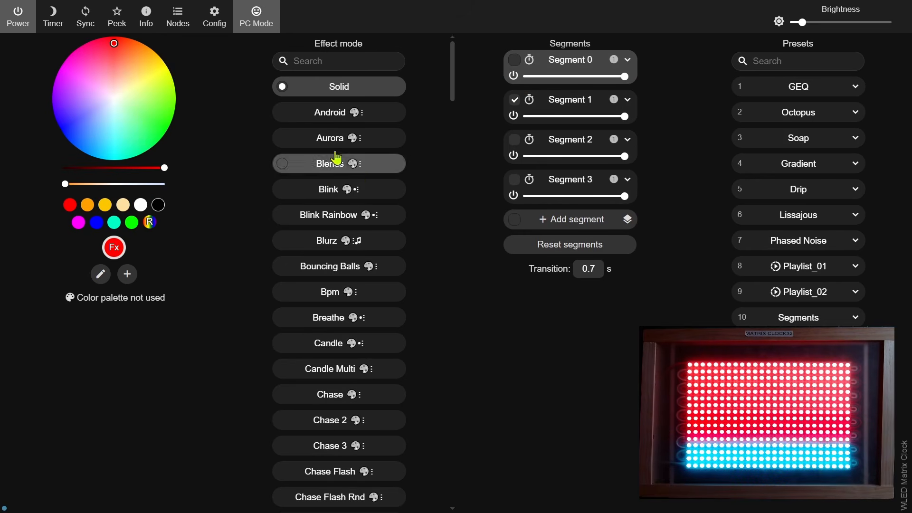
click(514, 100)
Apply the Bouncing Balls effect to Segment 2 alone and set Segment 3's color to green
click(523, 142)
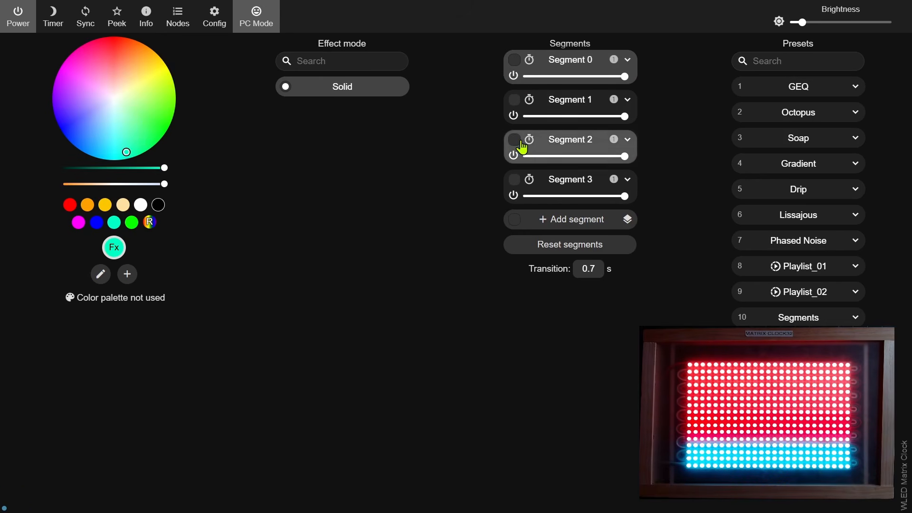
click(348, 264)
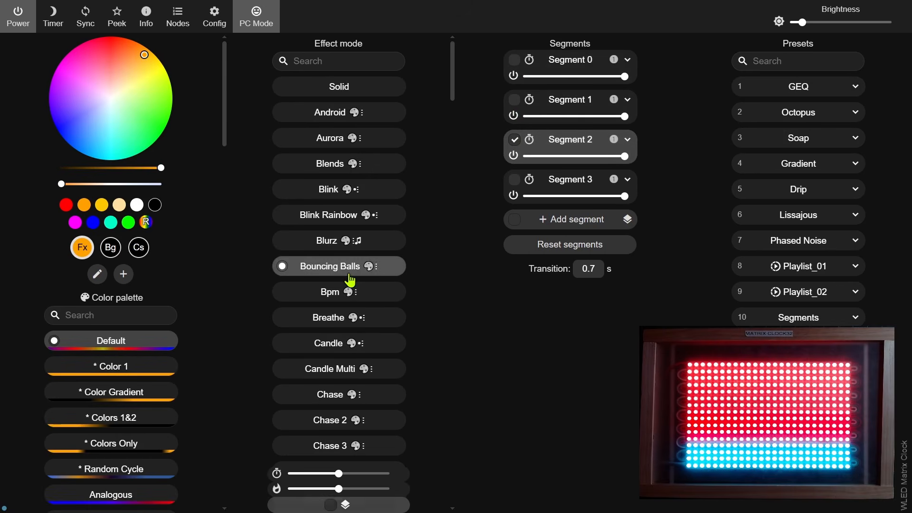
click(517, 143)
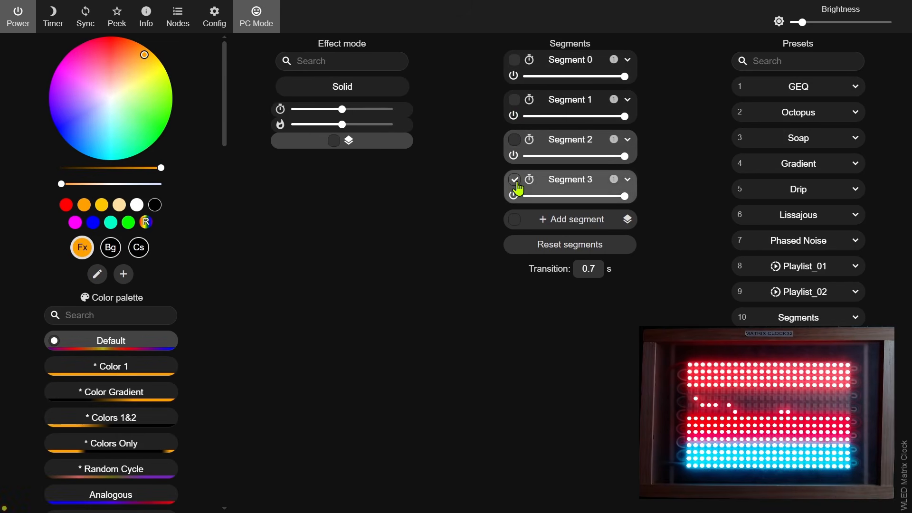
click(515, 182)
click(137, 223)
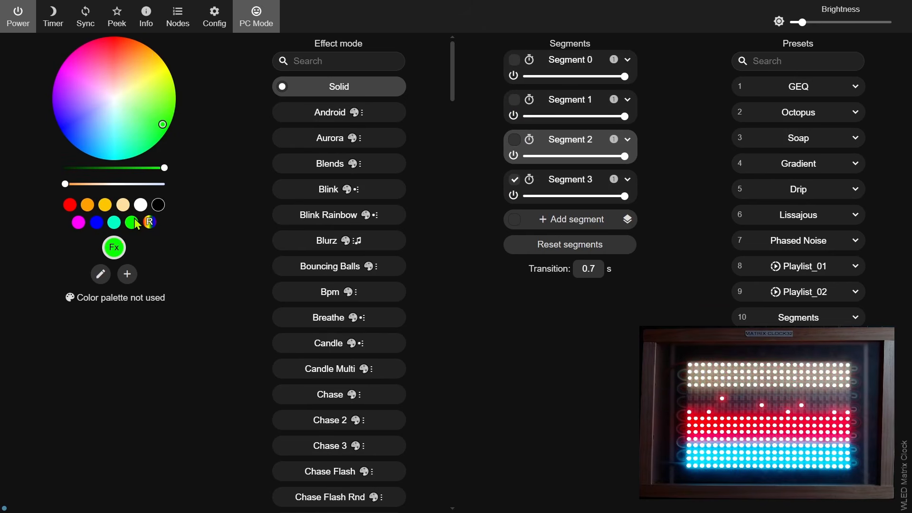
Select all four segments together and reload the Segments preset
click(514, 141)
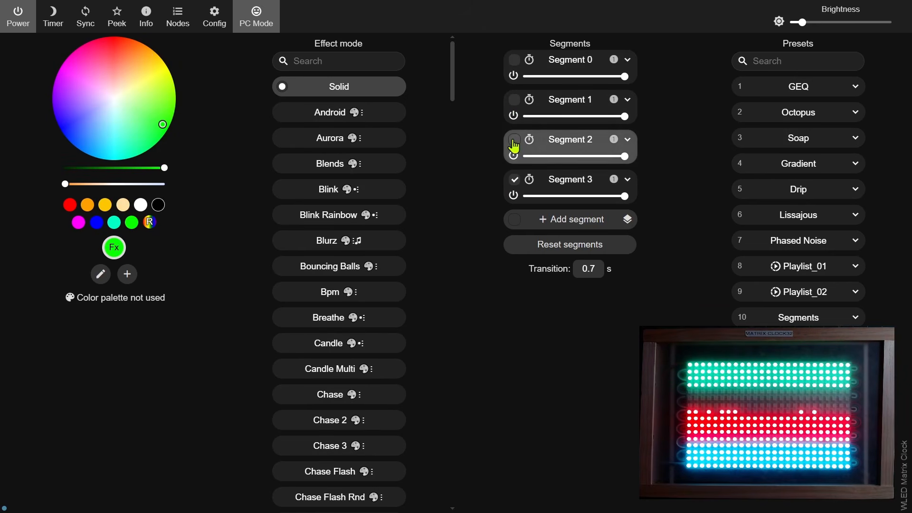
click(515, 101)
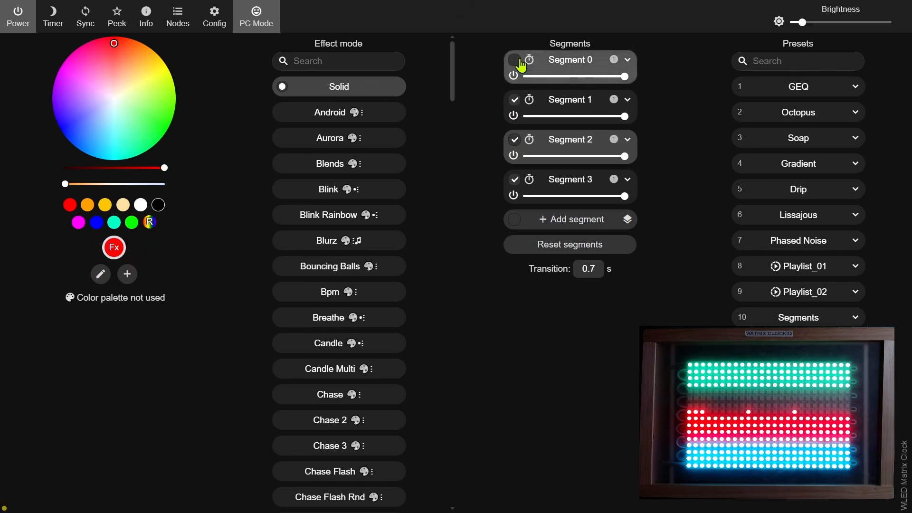
click(518, 61)
click(516, 100)
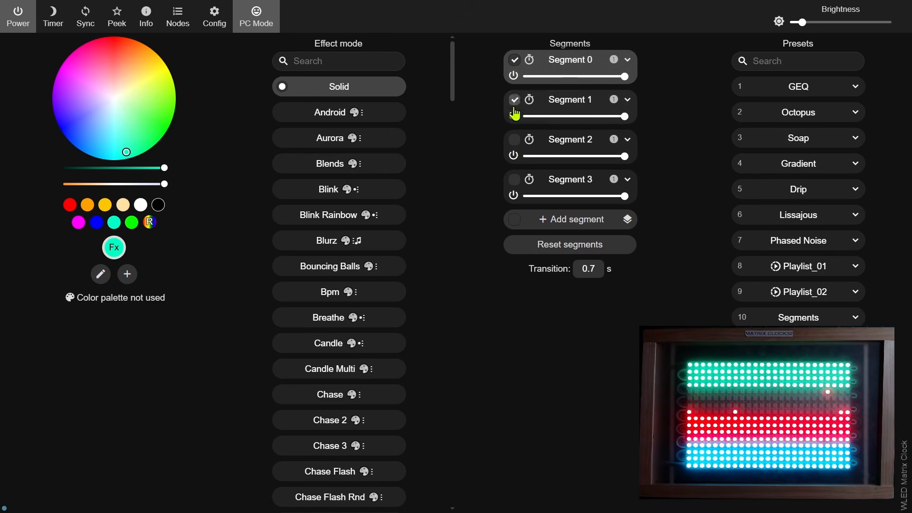
click(514, 140)
click(514, 180)
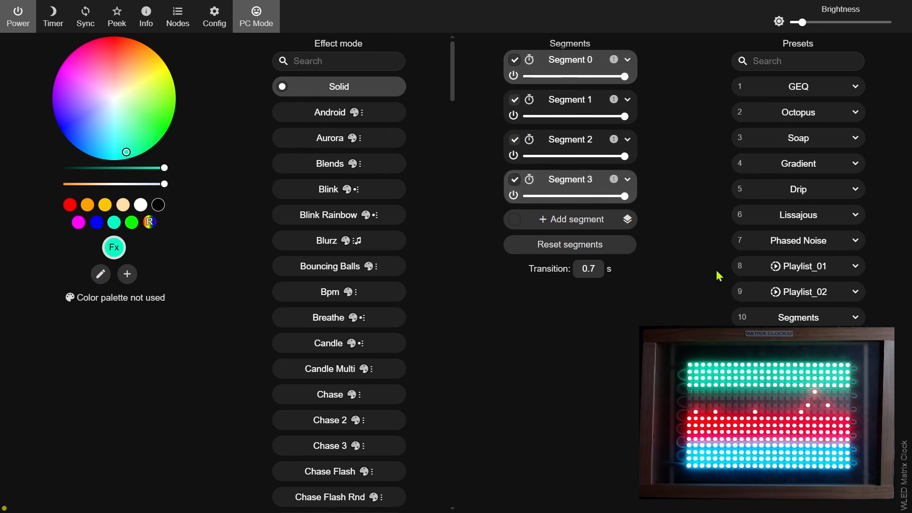
click(806, 319)
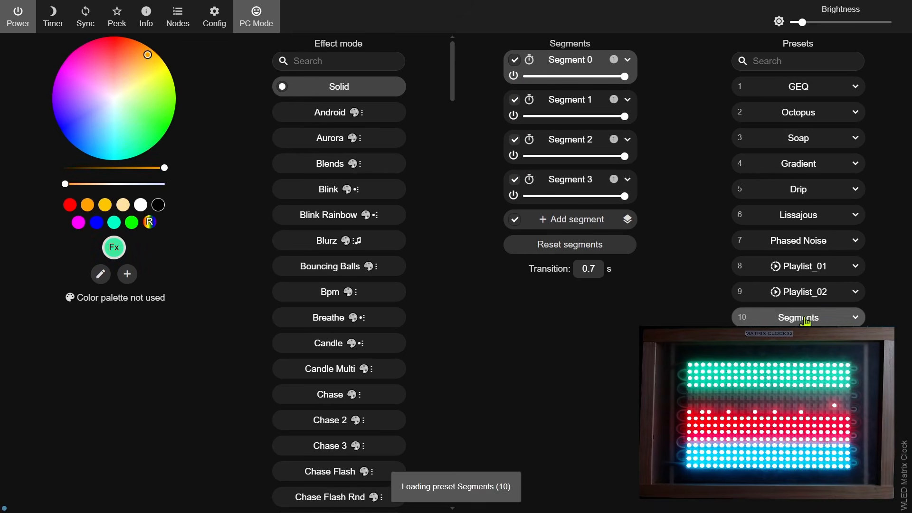
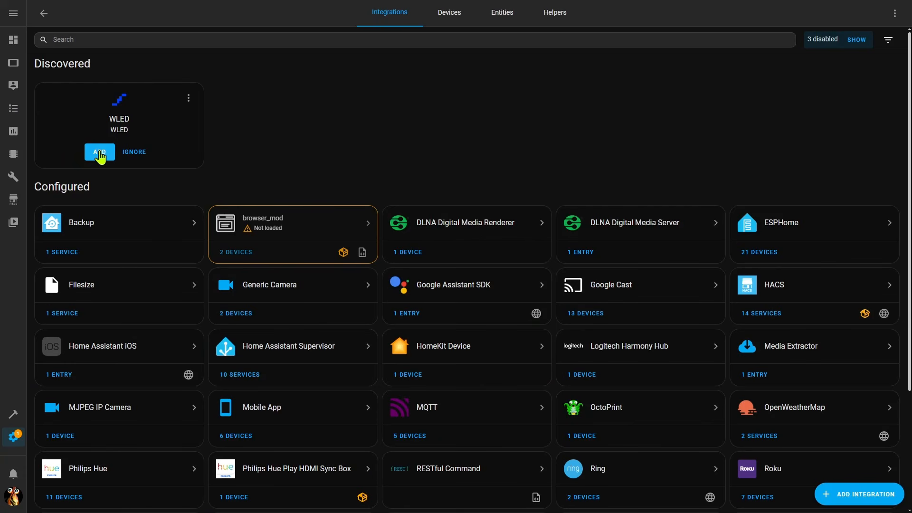
Switch to Home Assistant and add the discovered WLED device as an integration, closing the setup dialog
click(109, 155)
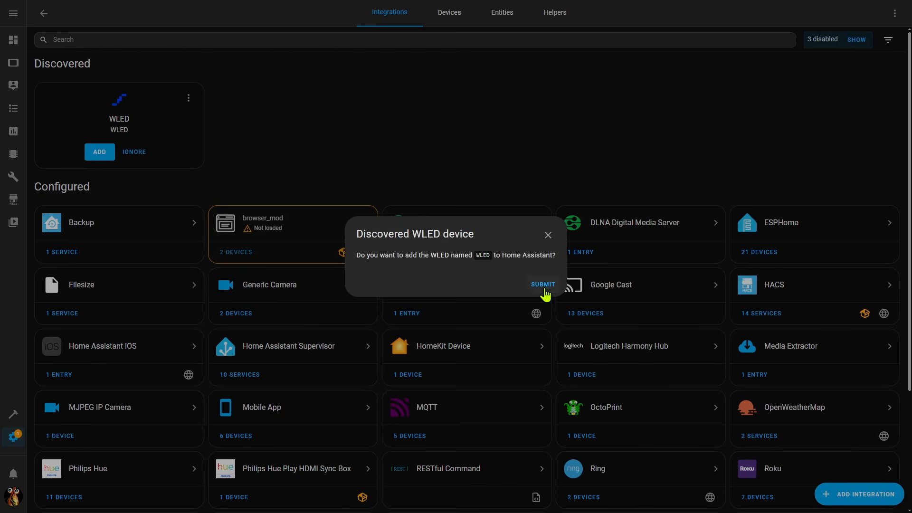
click(544, 287)
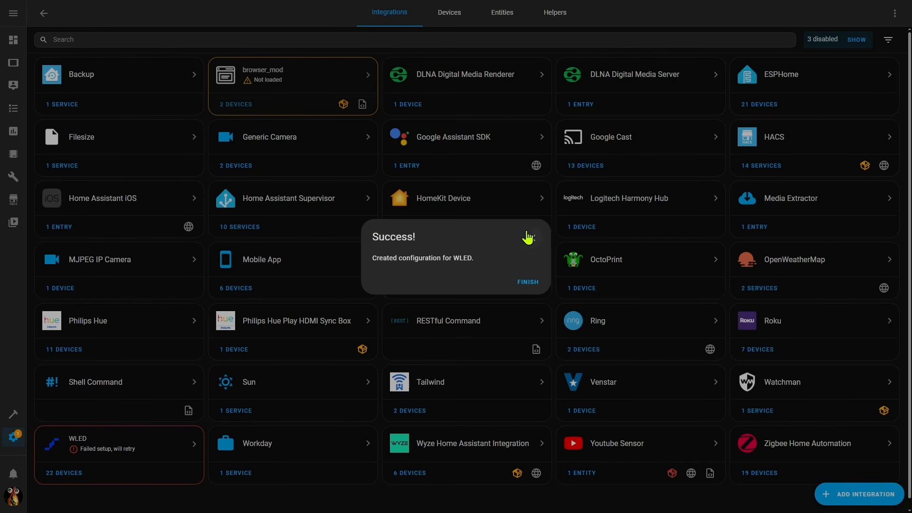
click(530, 238)
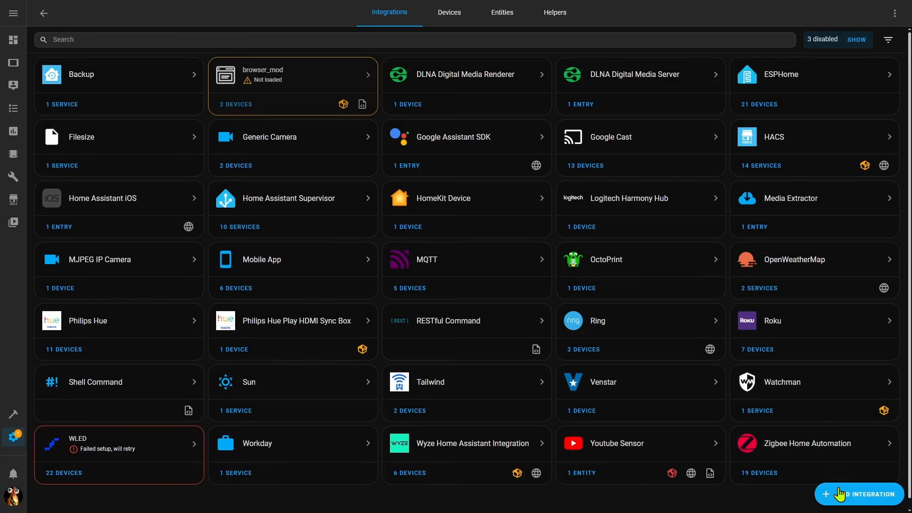
Start adding an integration manually by searching the brands for wled and choosing WLED
click(841, 495)
text(w)
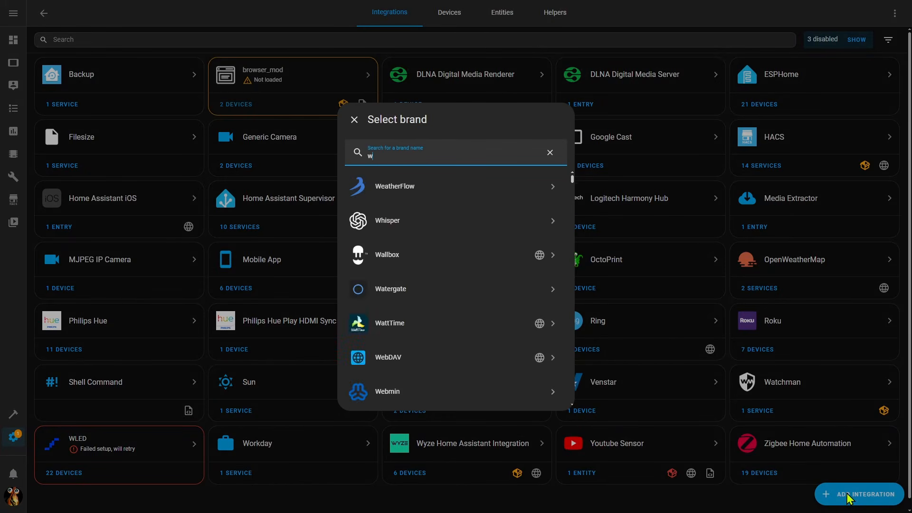
text(led)
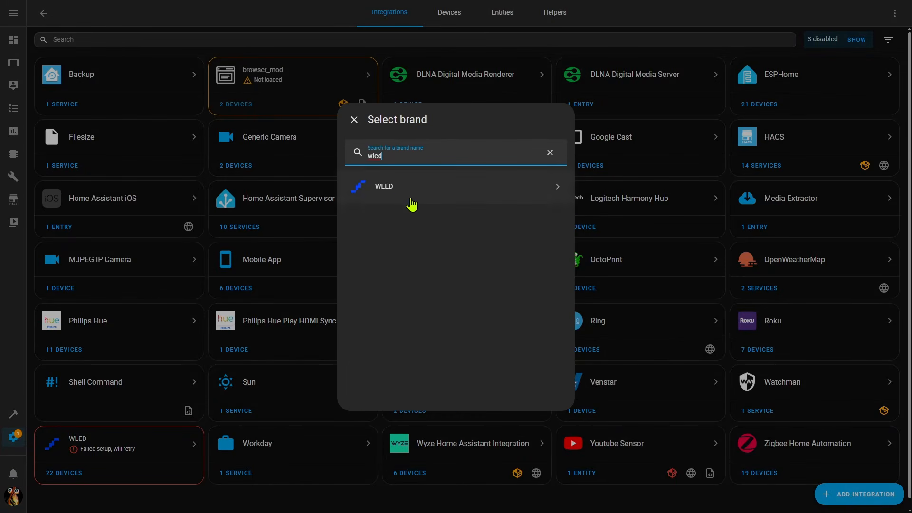
click(405, 189)
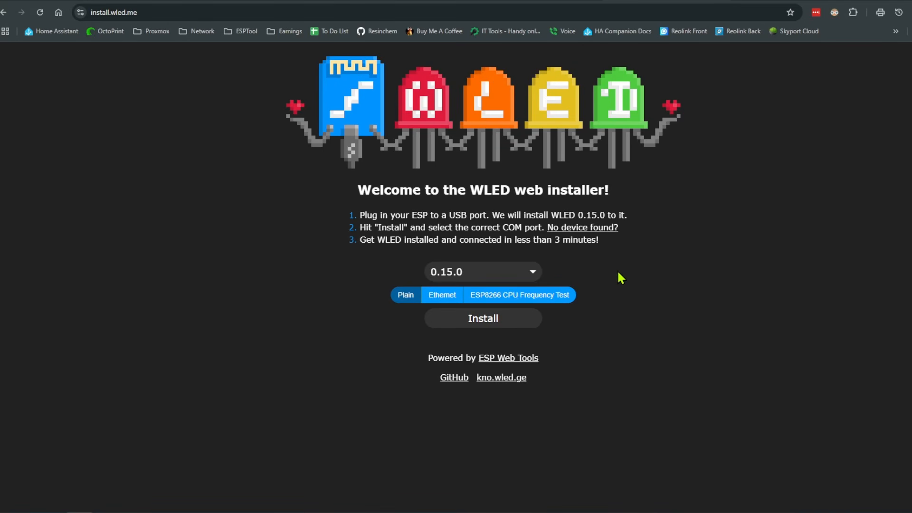
On install.wled.me, connect to the CP2102 USB to UART Bridge Controller on COM6 and visit the WLED device
click(479, 320)
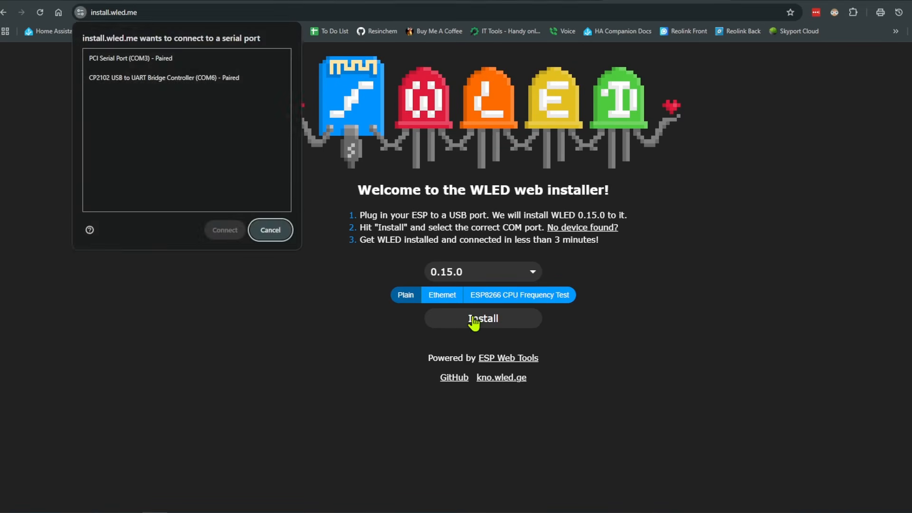
click(146, 80)
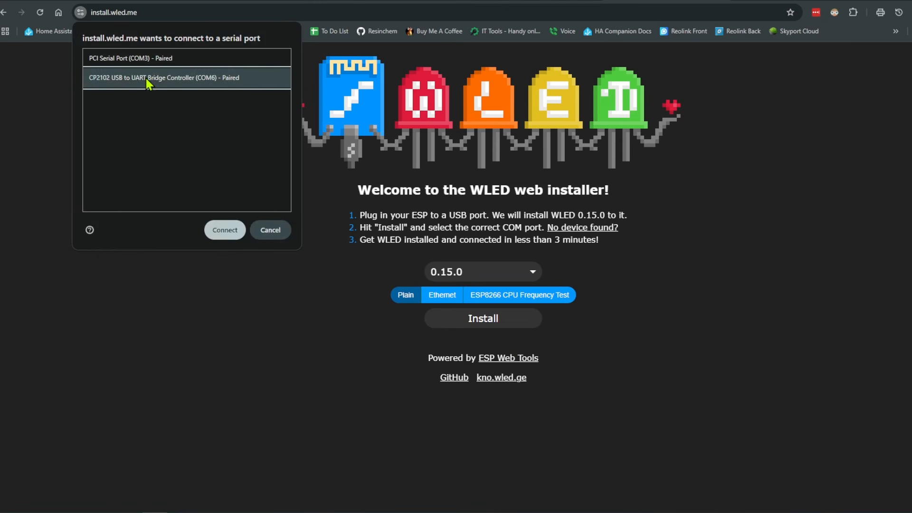
click(231, 237)
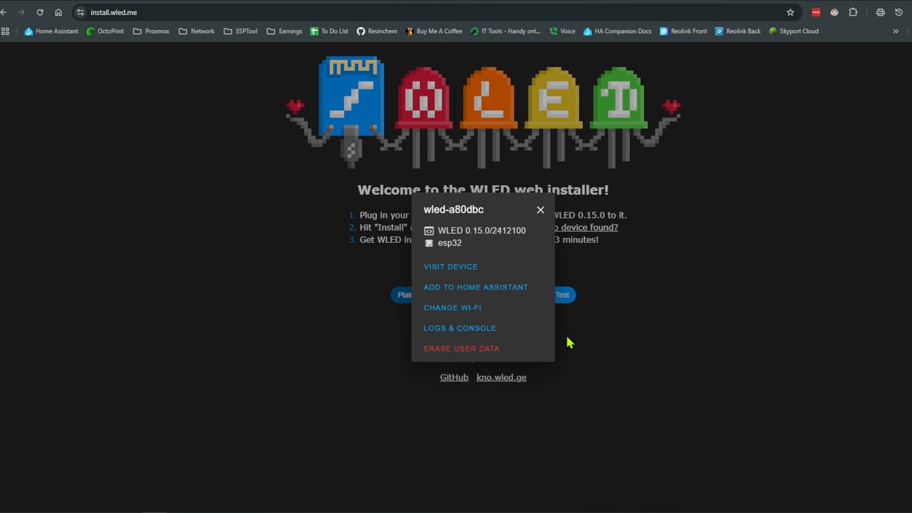
click(468, 269)
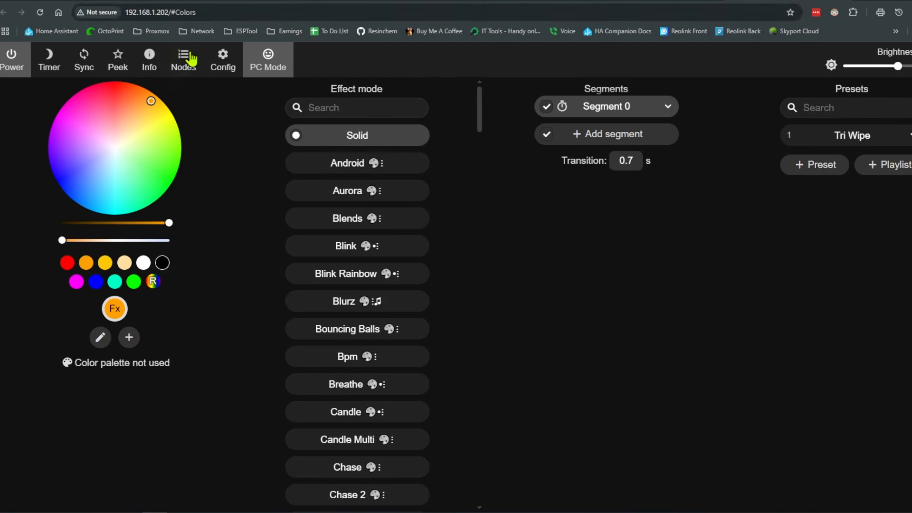
Open the WLED configuration's WiFi setup page and review the network settings
click(221, 64)
click(445, 139)
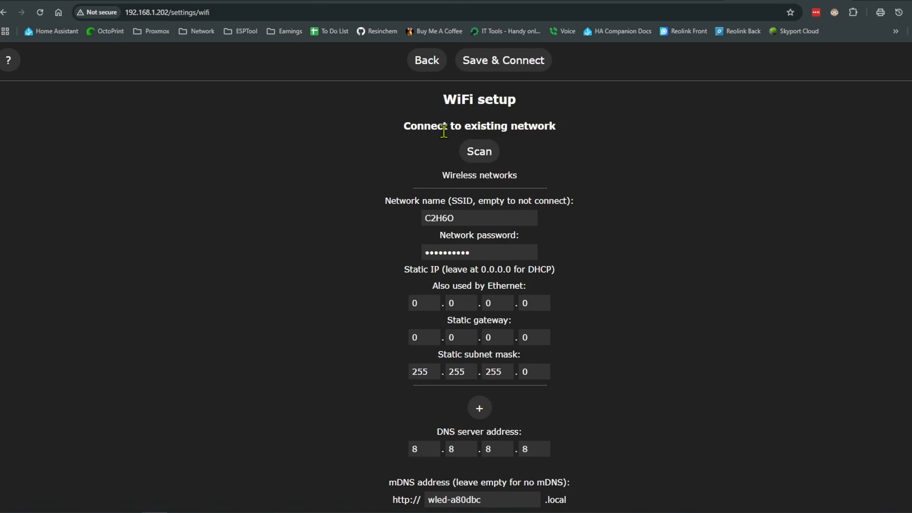
scroll(618, 318, down, 3)
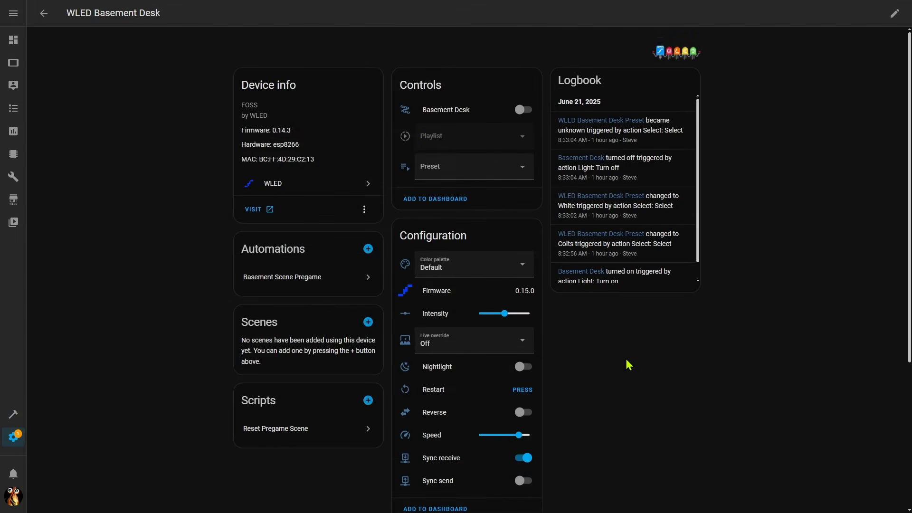
Switch to the WLED Basement Desk device page in Home Assistant and turn the Basement Desk light on and back off
scroll(629, 365, down, 5)
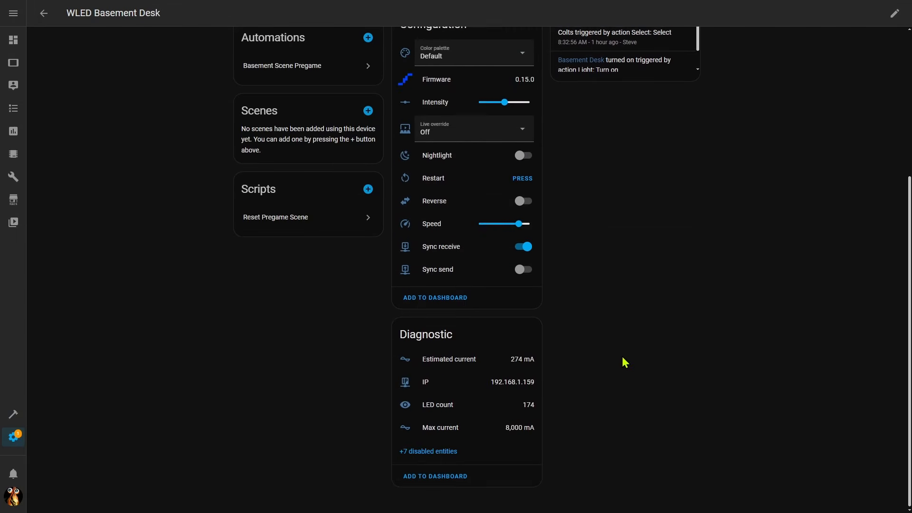
scroll(625, 363, up, 5)
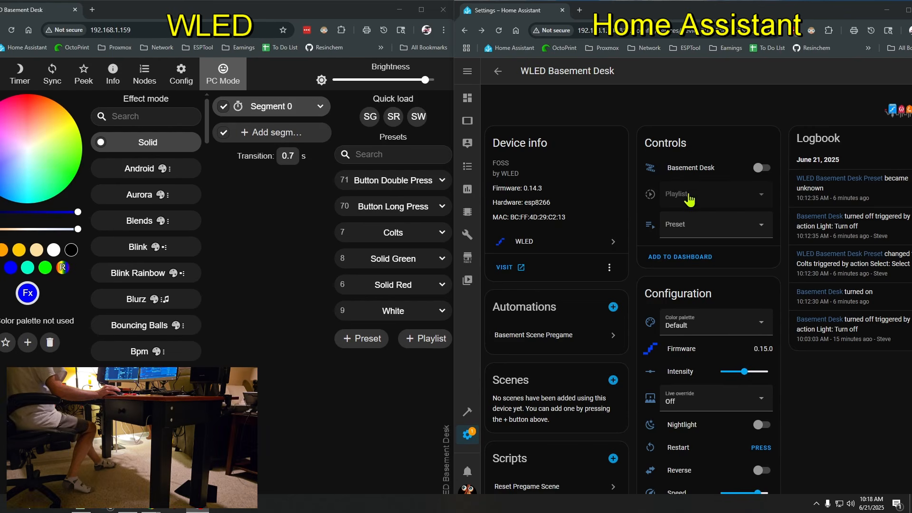
click(764, 169)
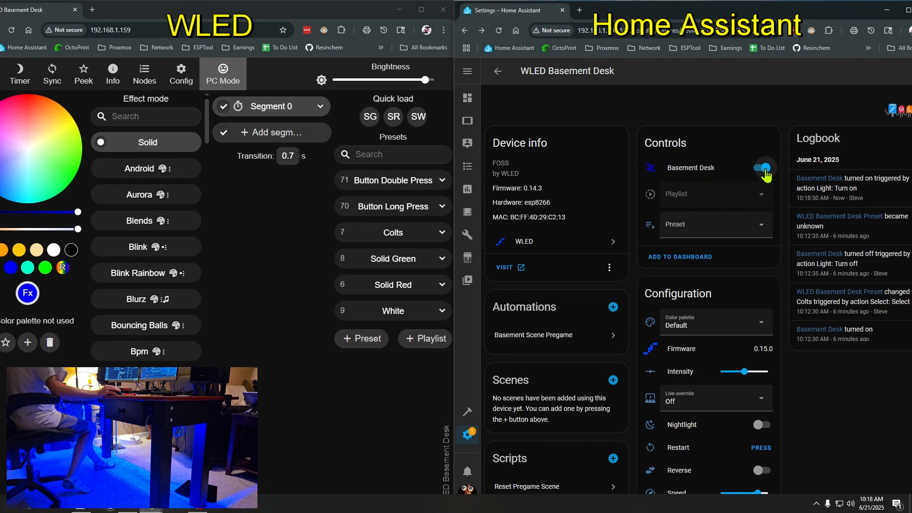
click(758, 172)
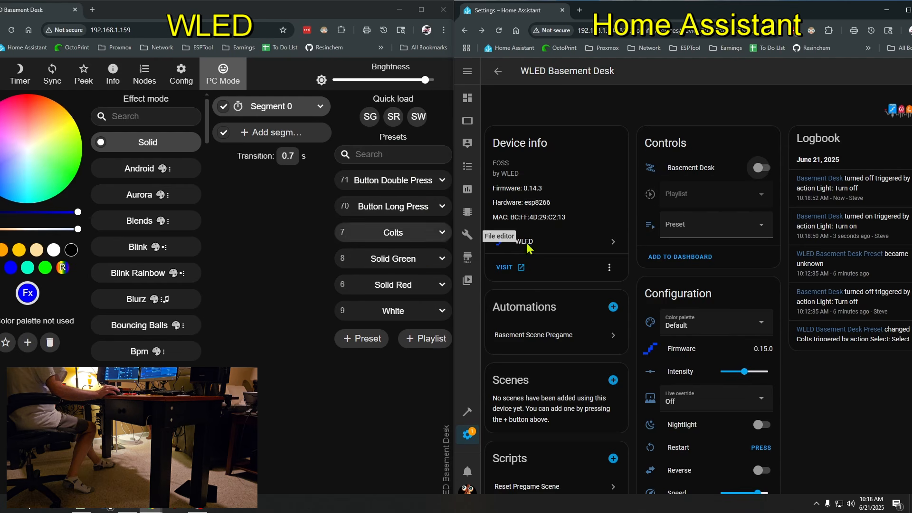
Apply the Colts preset and the Solid Red preset to Basement Desk, and turn the light off
click(760, 231)
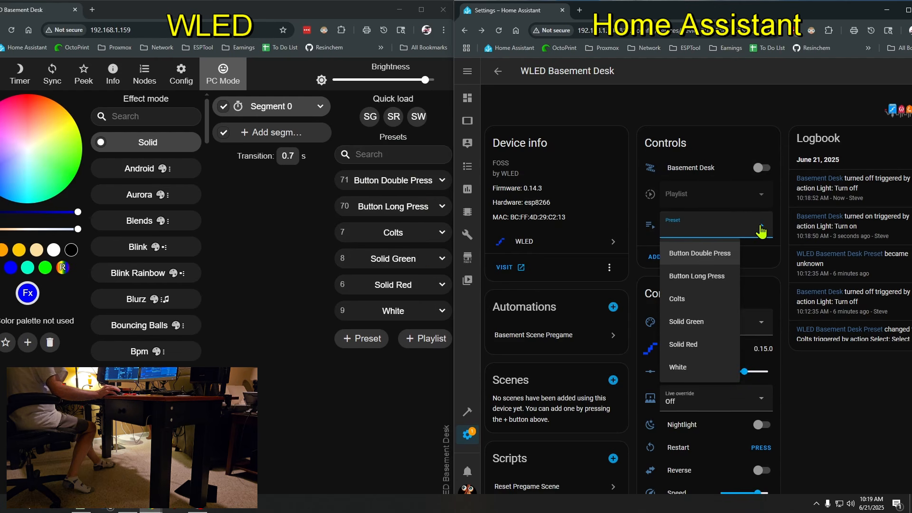
click(675, 299)
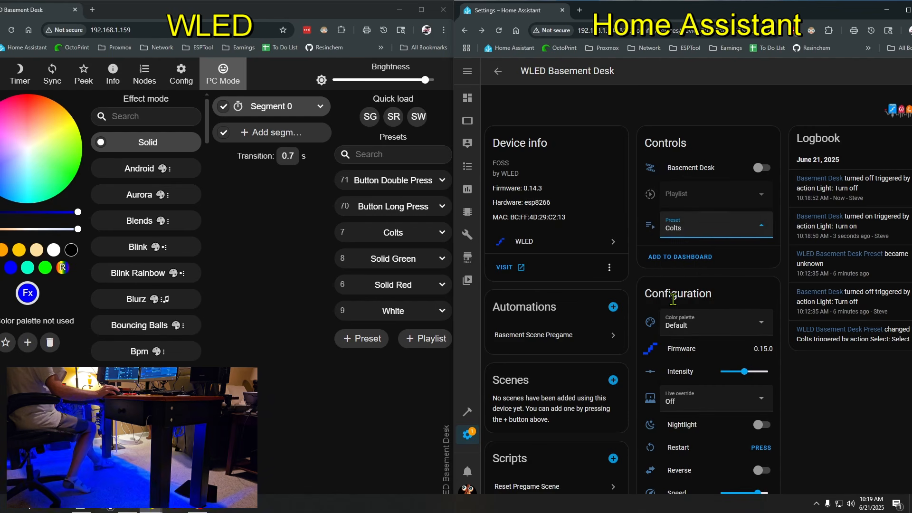
click(711, 234)
click(692, 350)
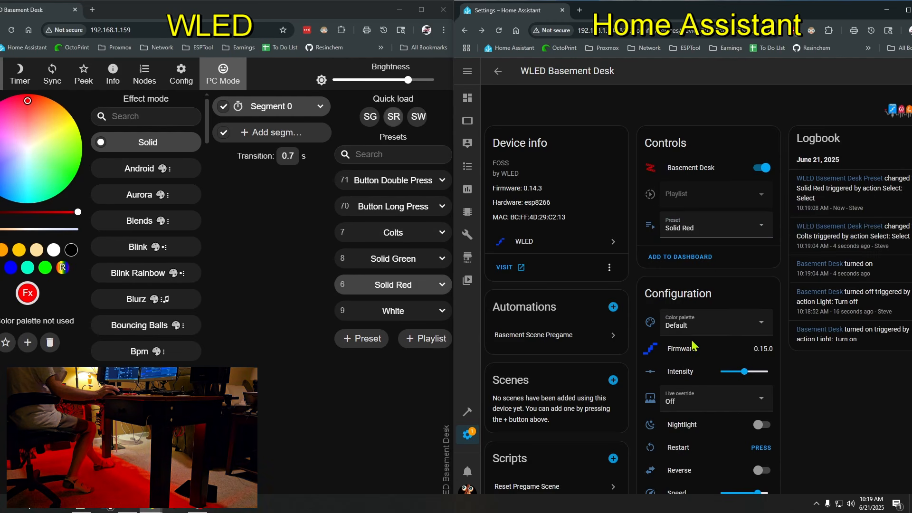
click(761, 174)
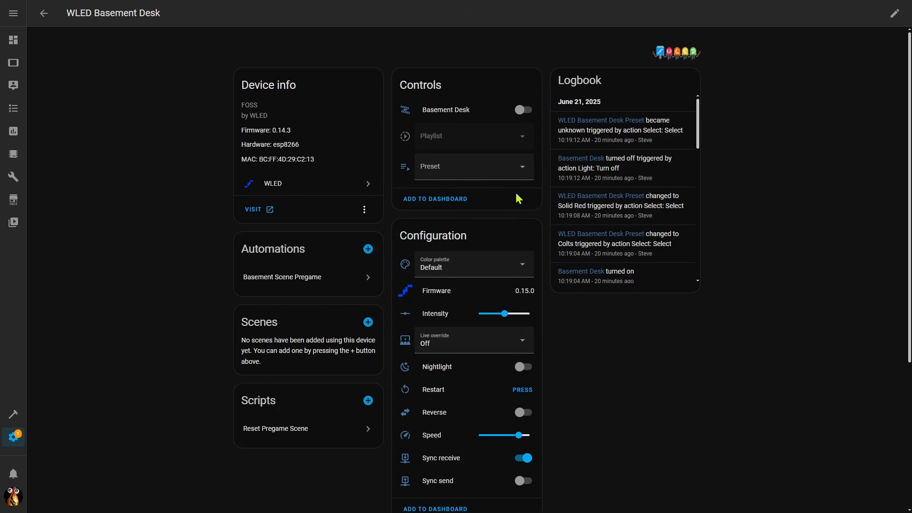
Add the device's Controls group to the Temp dashboard view using the suggested card
click(446, 201)
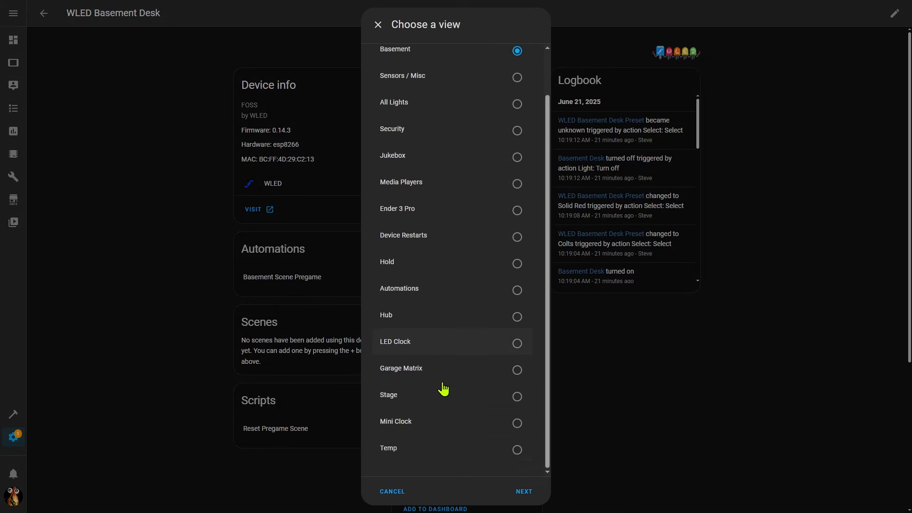
click(516, 452)
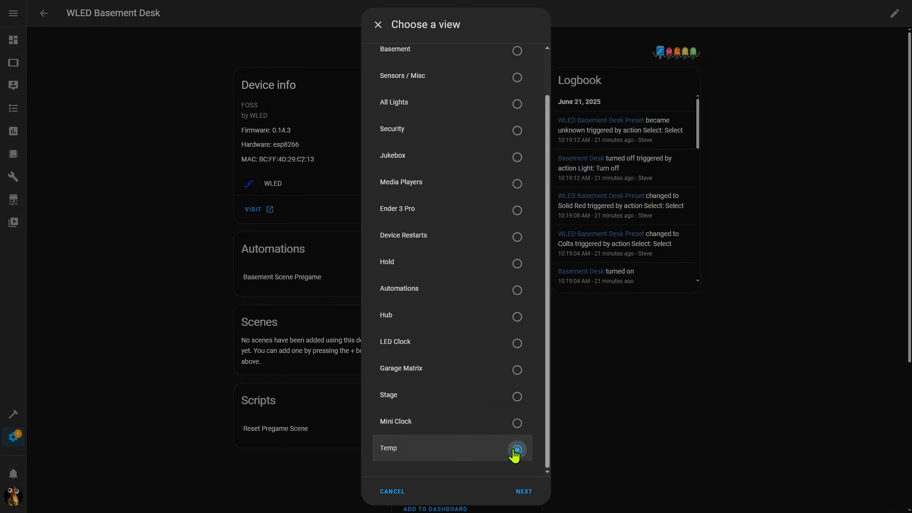
click(524, 493)
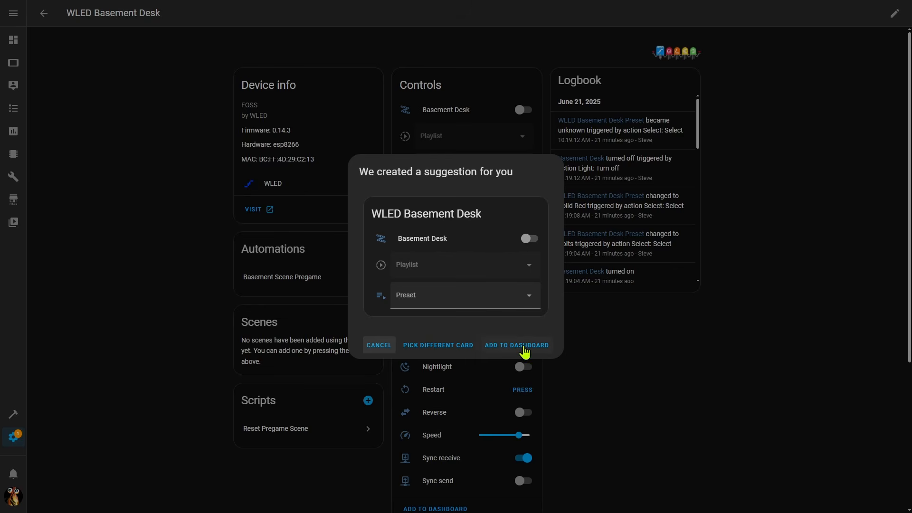
click(525, 351)
Add the device's Configuration group to the Temp dashboard view using the suggested card
scroll(604, 355, down, 3)
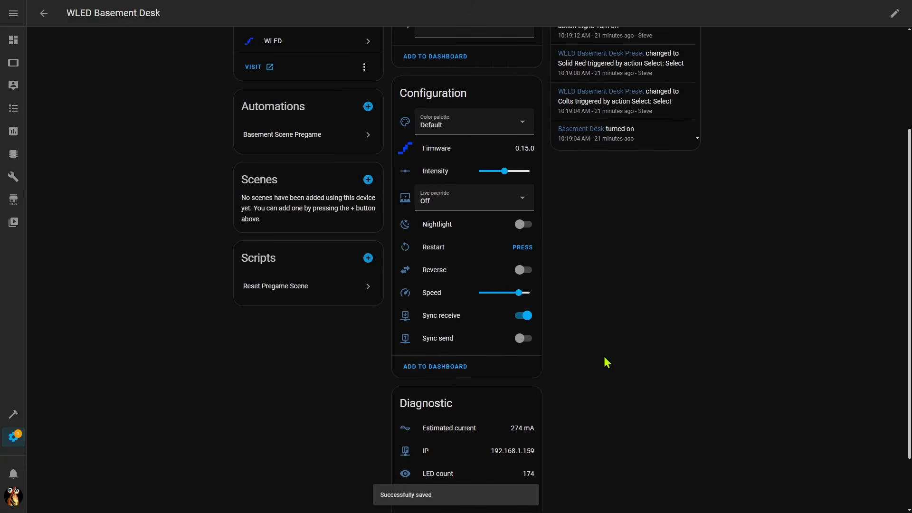
click(457, 368)
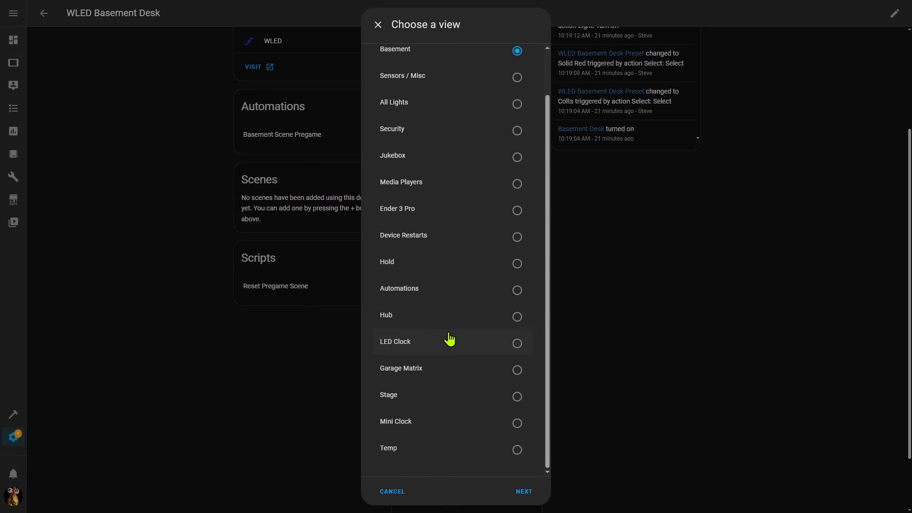
click(518, 451)
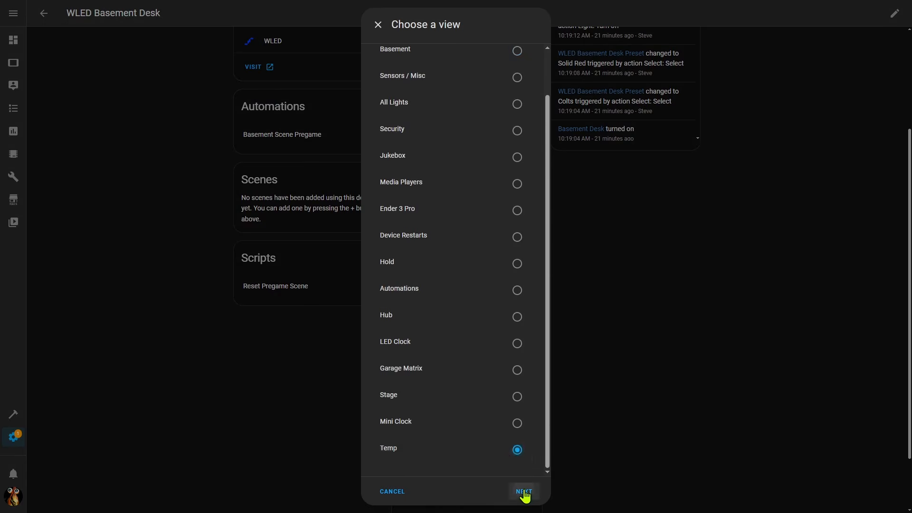
click(524, 492)
click(517, 428)
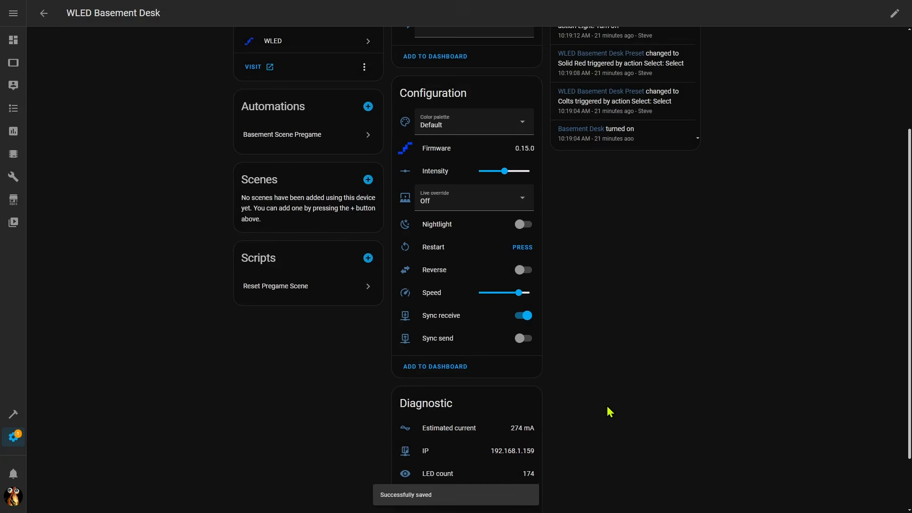
On the Temp dashboard view, turn on the Basement Desk light and apply the Colts preset
scroll(606, 409, down, 3)
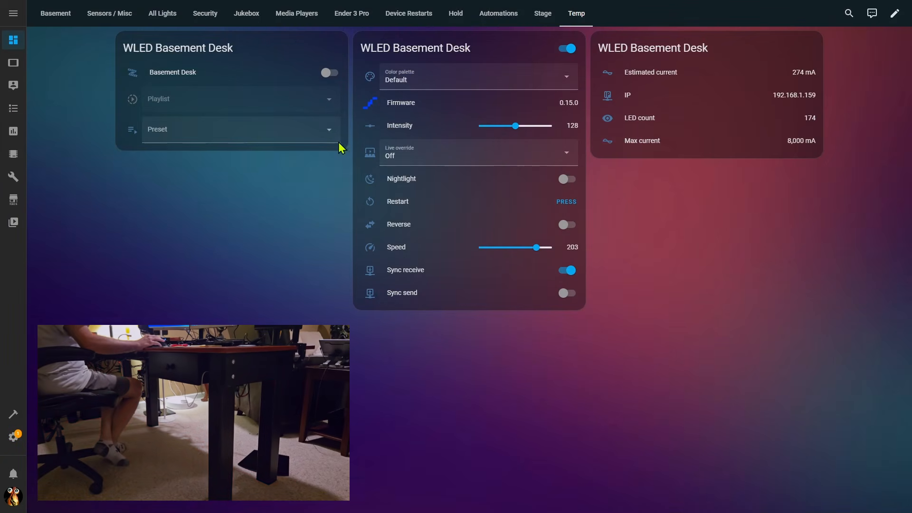
click(333, 74)
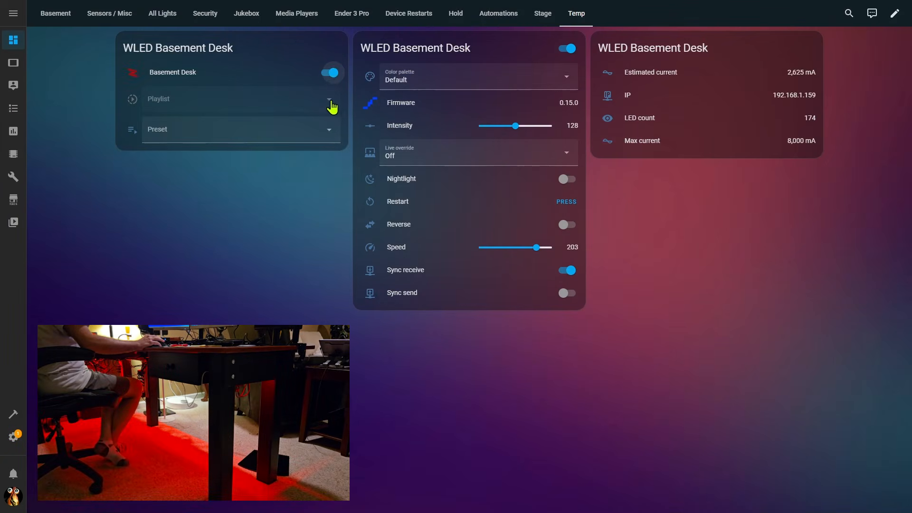
click(326, 137)
click(196, 203)
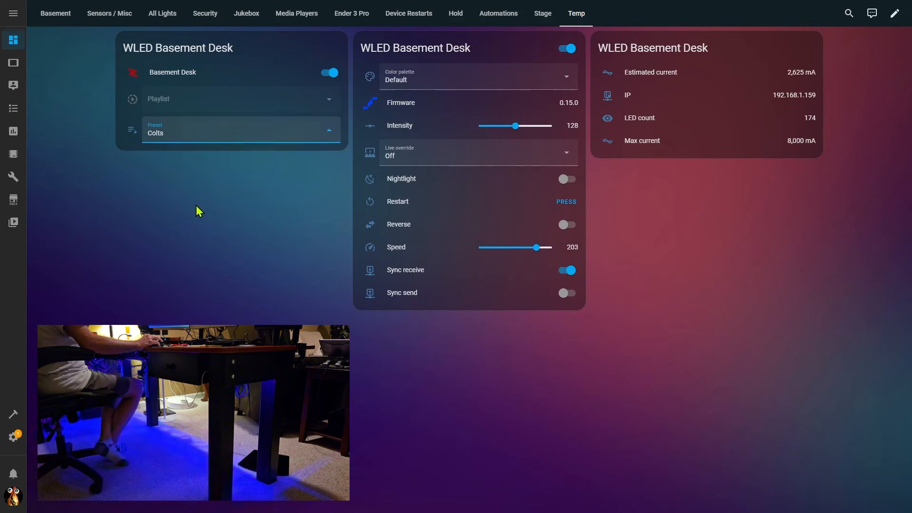
Lower the WLED Basement Desk intensity to 37 and raise it to 129
click(489, 126)
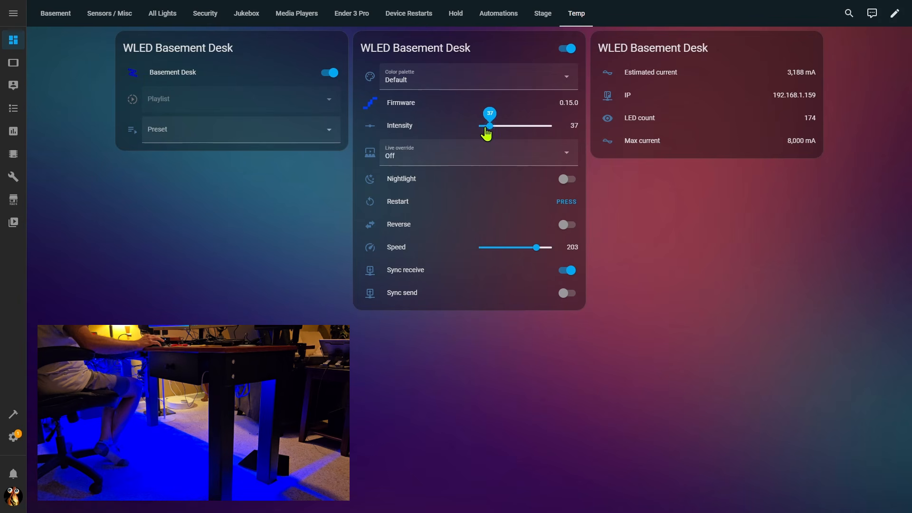
drag(489, 127, 516, 126)
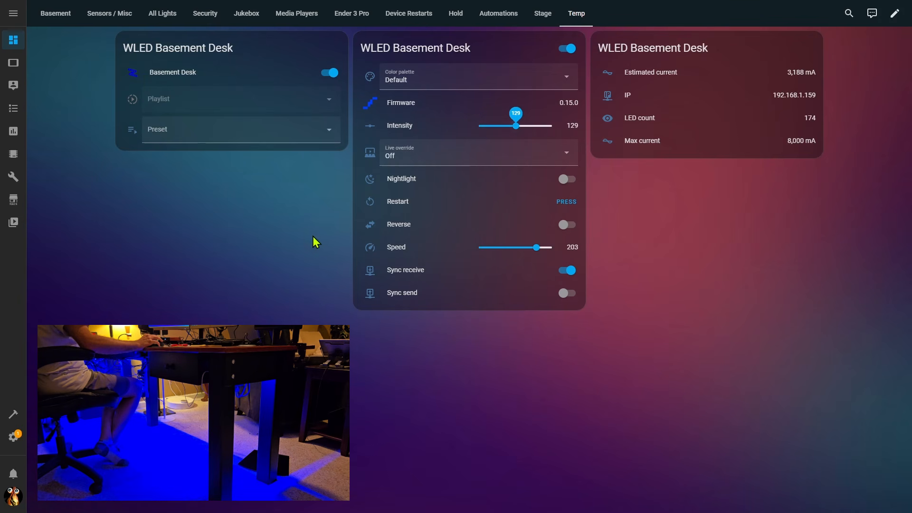